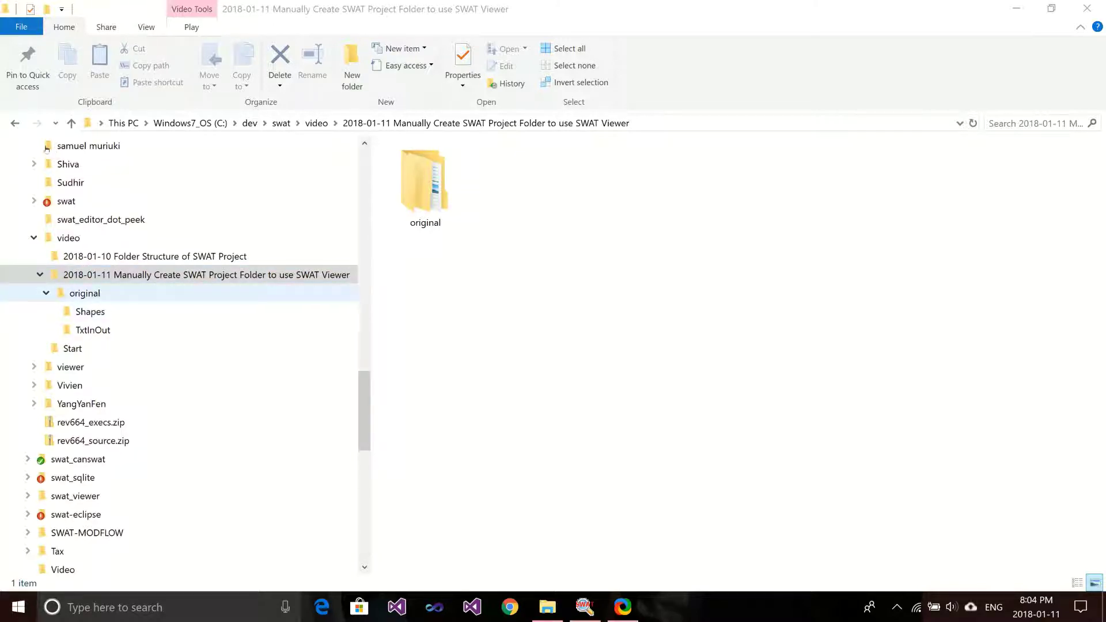
# Step: Inspect the Shapes and TxtInOut folders inside original, then return to the tutorial folder
pyautogui.click(85, 293)
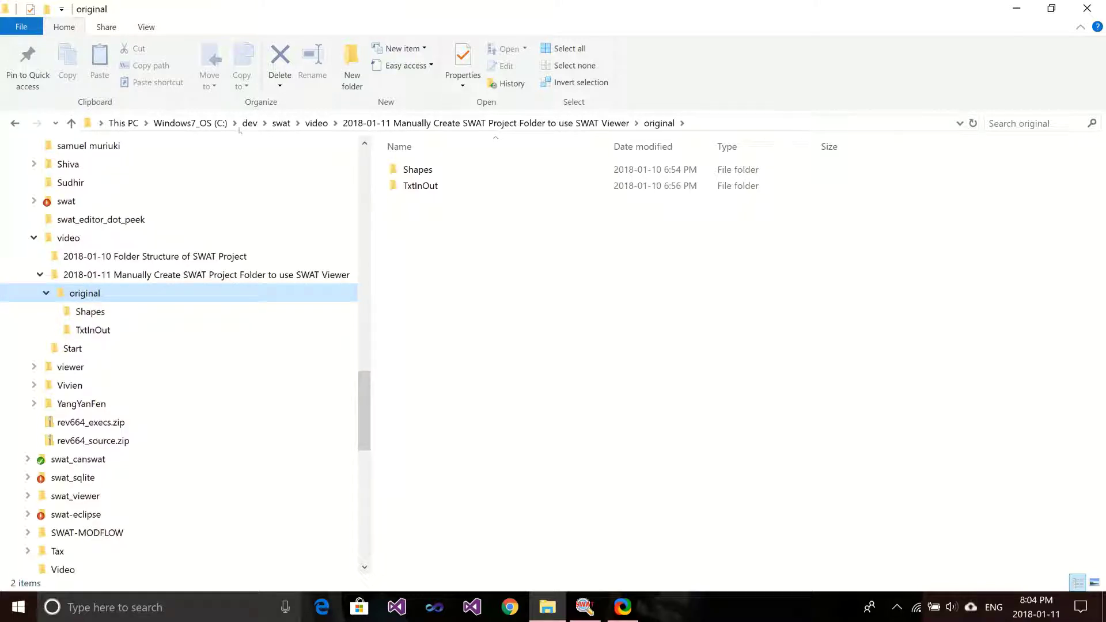
pyautogui.click(417, 170)
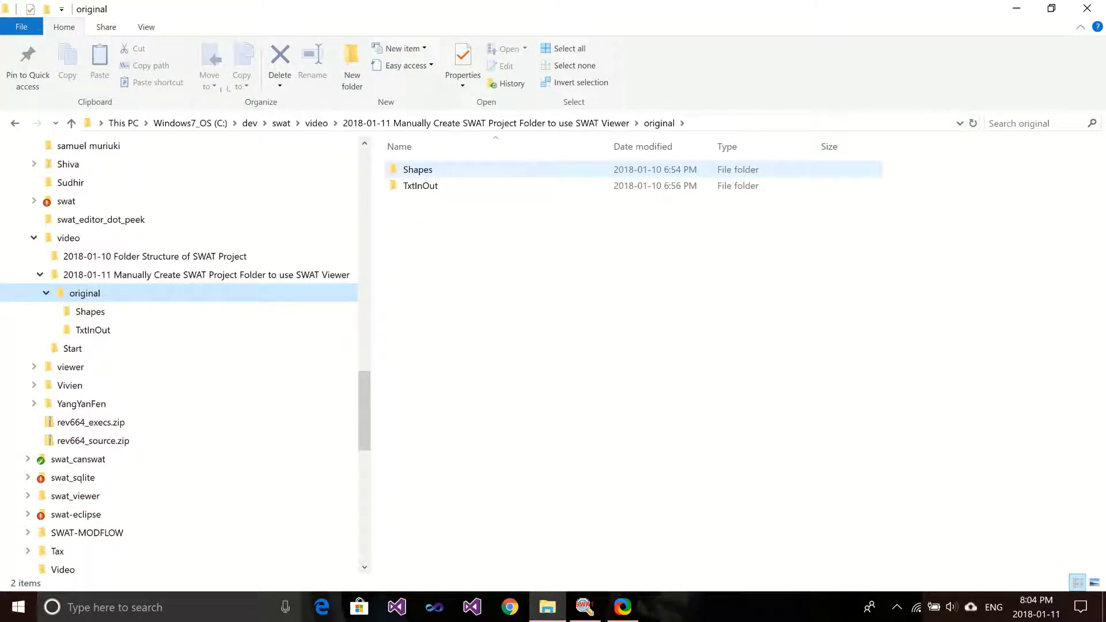
pyautogui.doubleClick(418, 169)
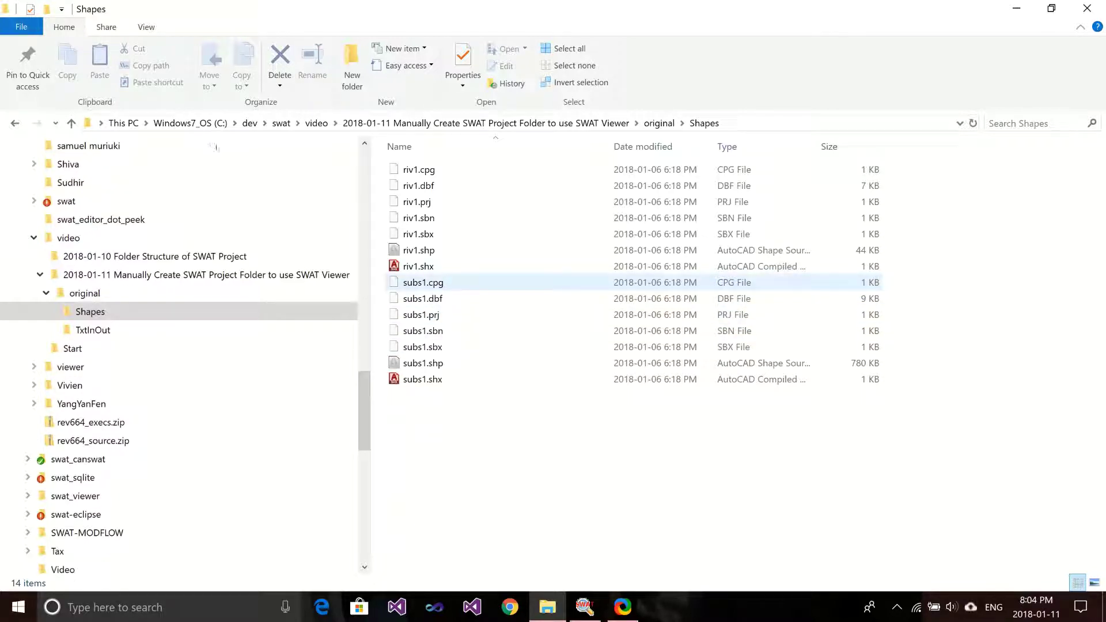
pyautogui.click(92, 330)
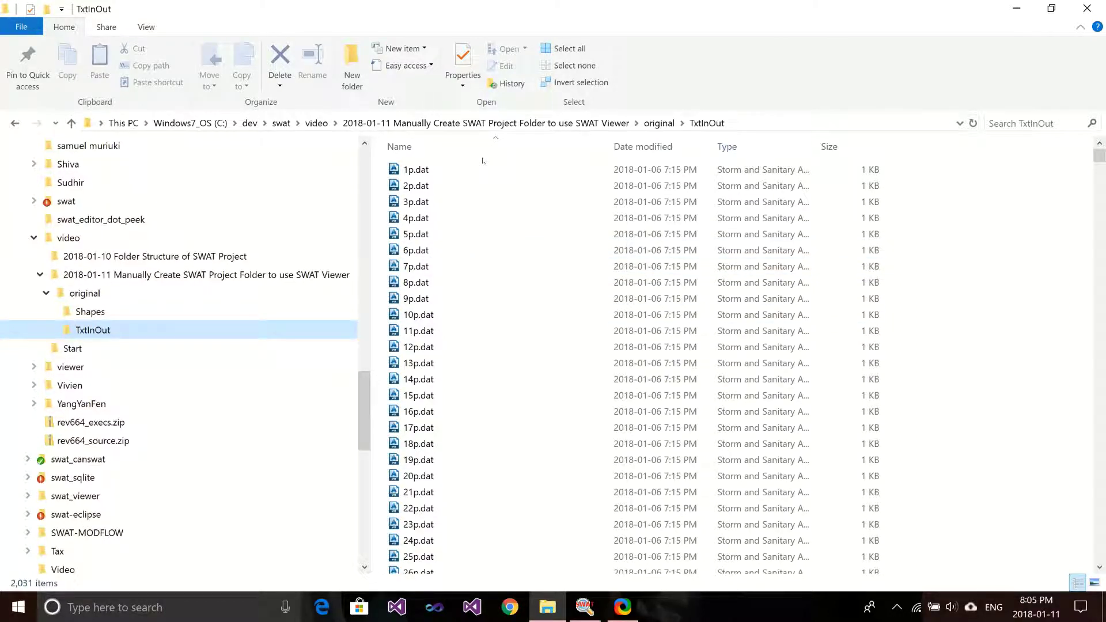
pyautogui.moveTo(1099, 155)
pyautogui.mouseDown()
pyautogui.moveTo(1099, 554)
pyautogui.moveTo(1099, 156)
pyautogui.mouseUp()
pyautogui.hotkey('alt', 'Up')
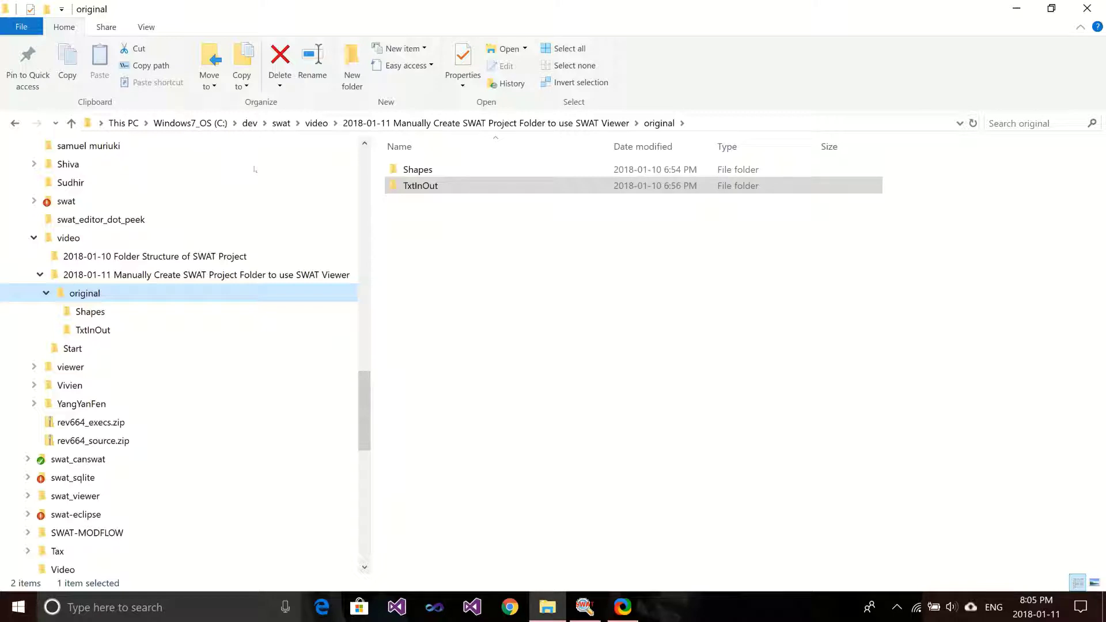
pyautogui.hotkey('alt', 'Up')
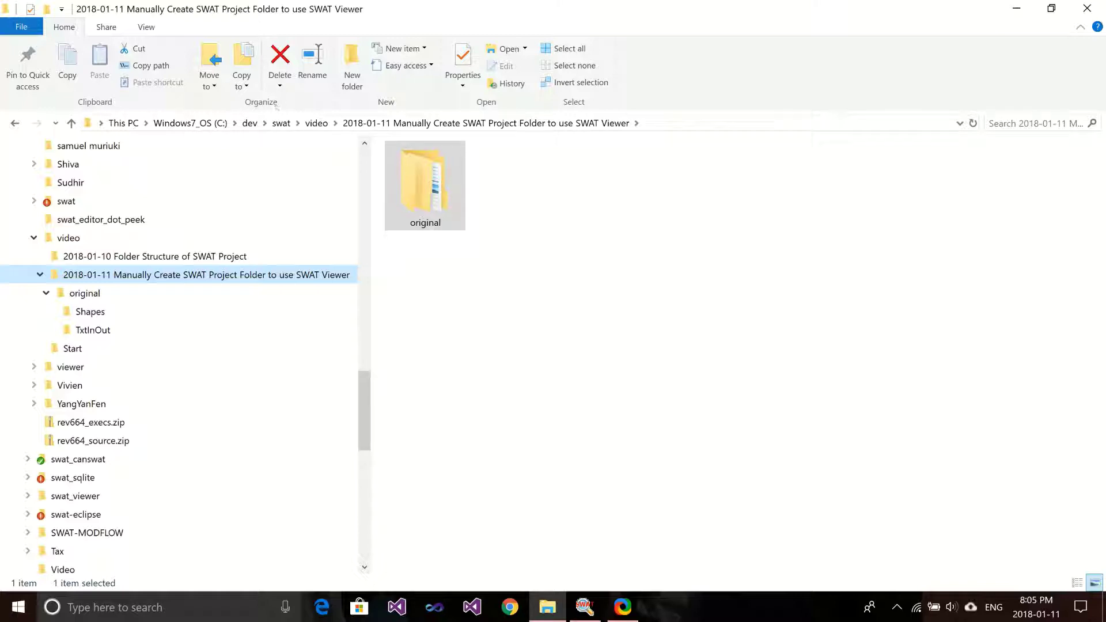
# Step: Create a 'SWAT Project' folder and paste copies of Shapes and TxtInOut into it
pyautogui.click(353, 69)
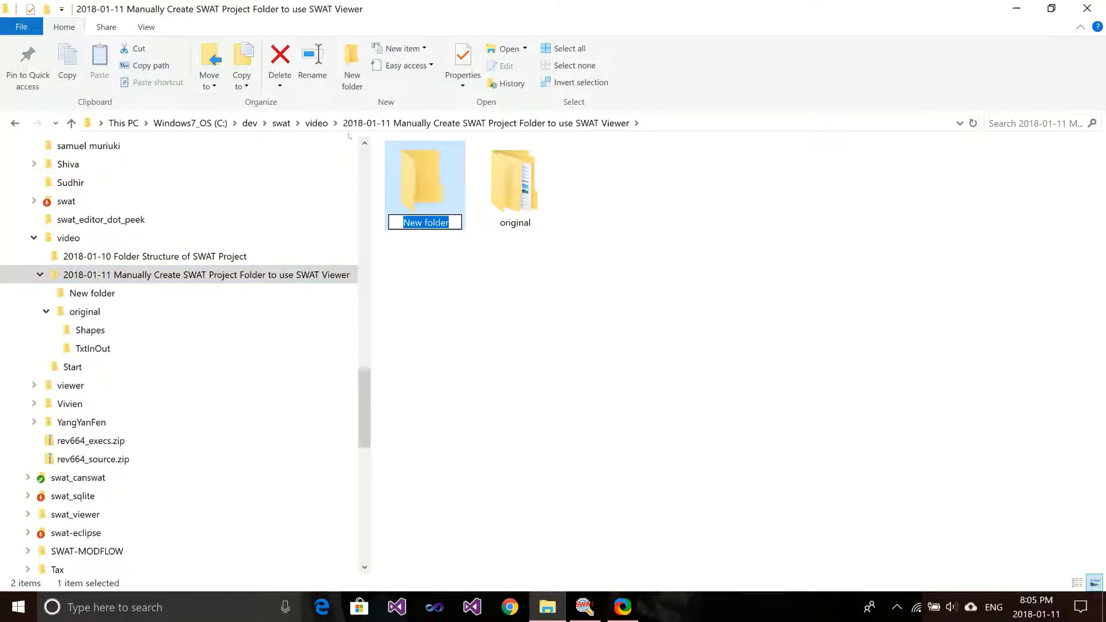
pyautogui.write('SWAT Projec')
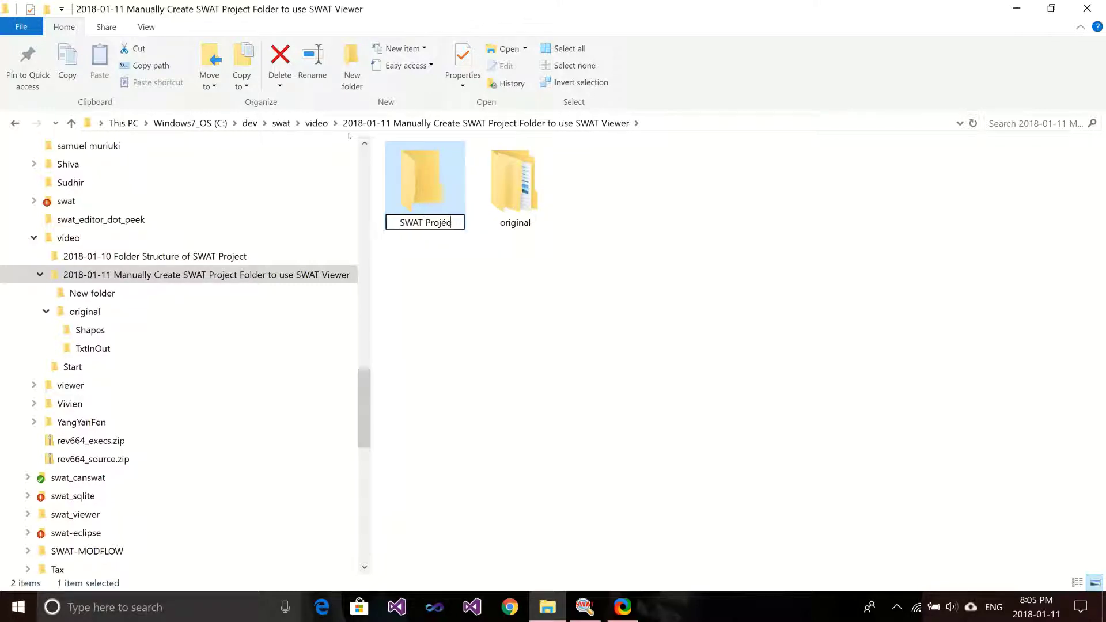
pyautogui.write('t')
pyautogui.press('Return')
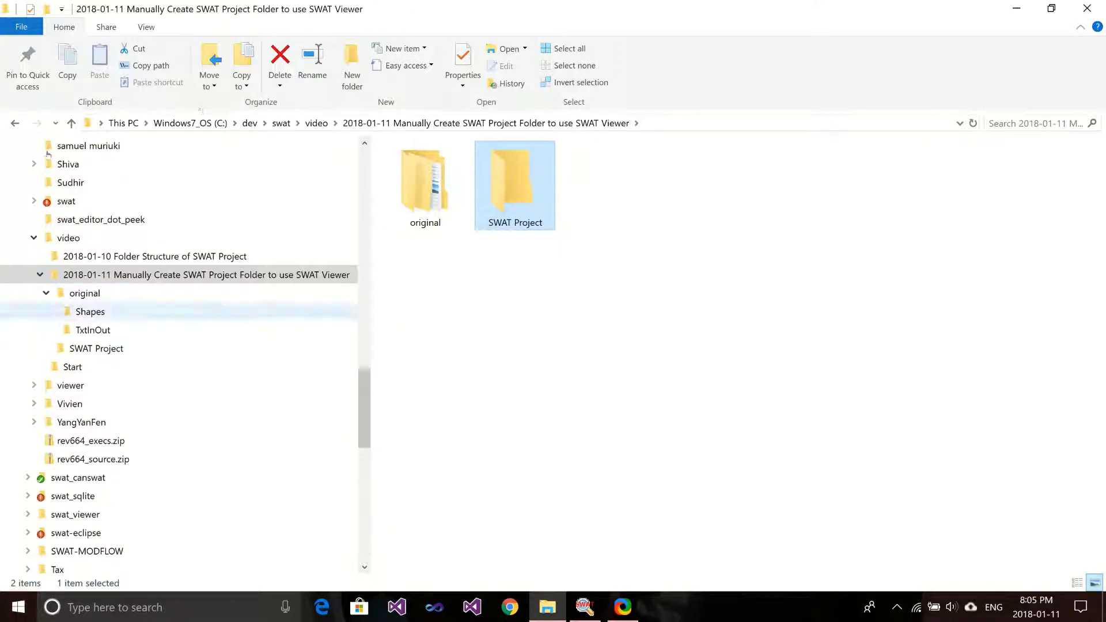
pyautogui.click(85, 293)
pyautogui.moveTo(454, 214); pyautogui.dragTo(409, 166)
pyautogui.click(96, 349)
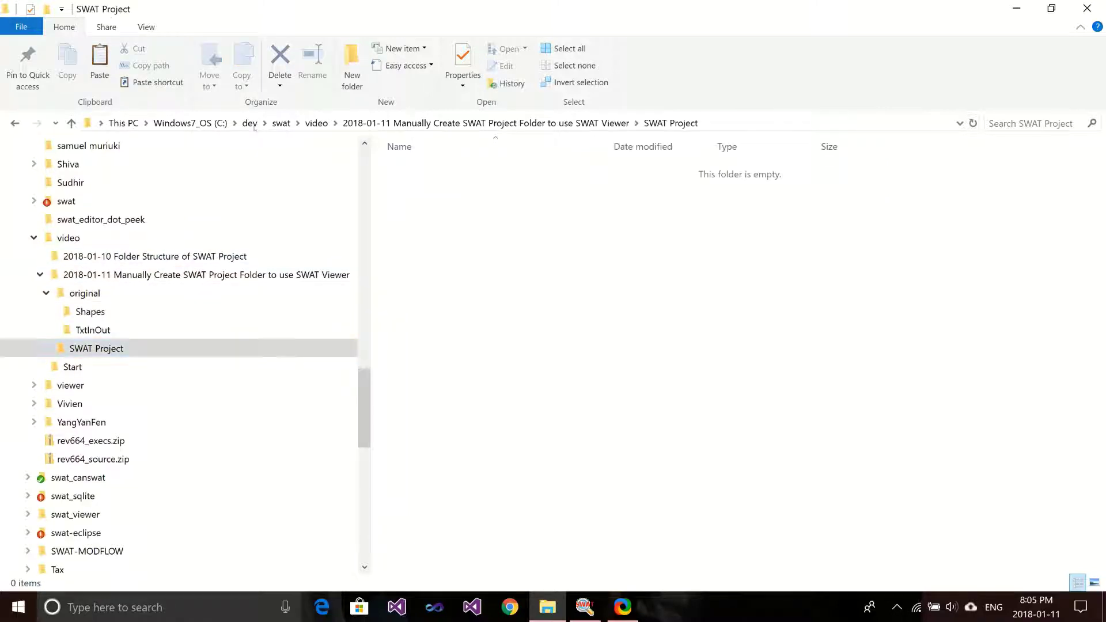
pyautogui.hotkey('ctrl', 'v')
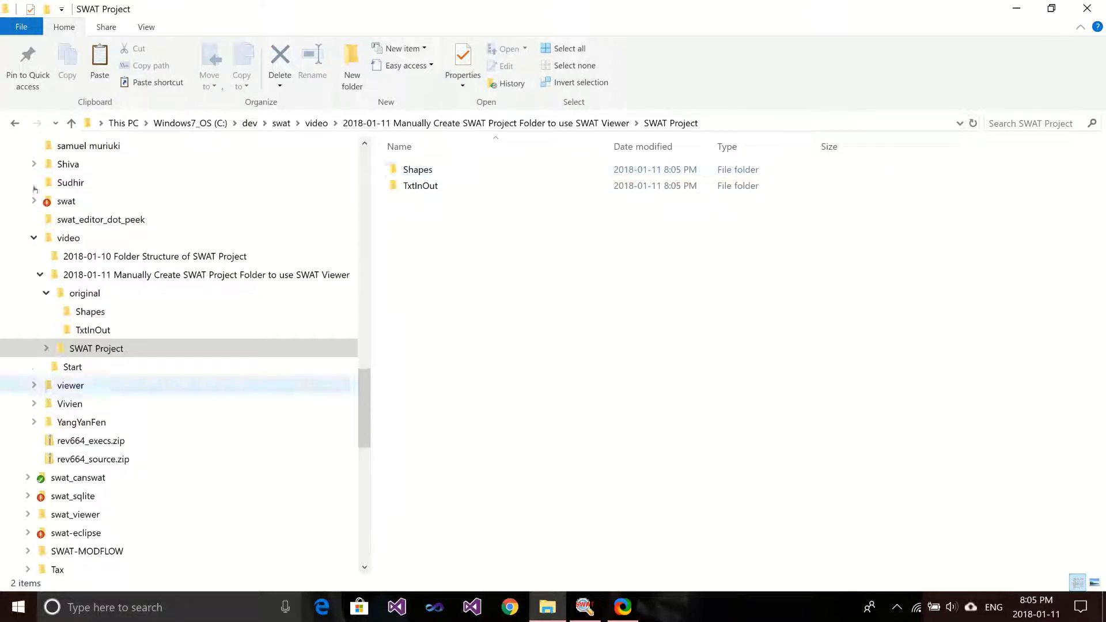
# Step: Make a 'watershed' folder in SWAT Project and drag the Shapes folder into it
pyautogui.click(95, 349)
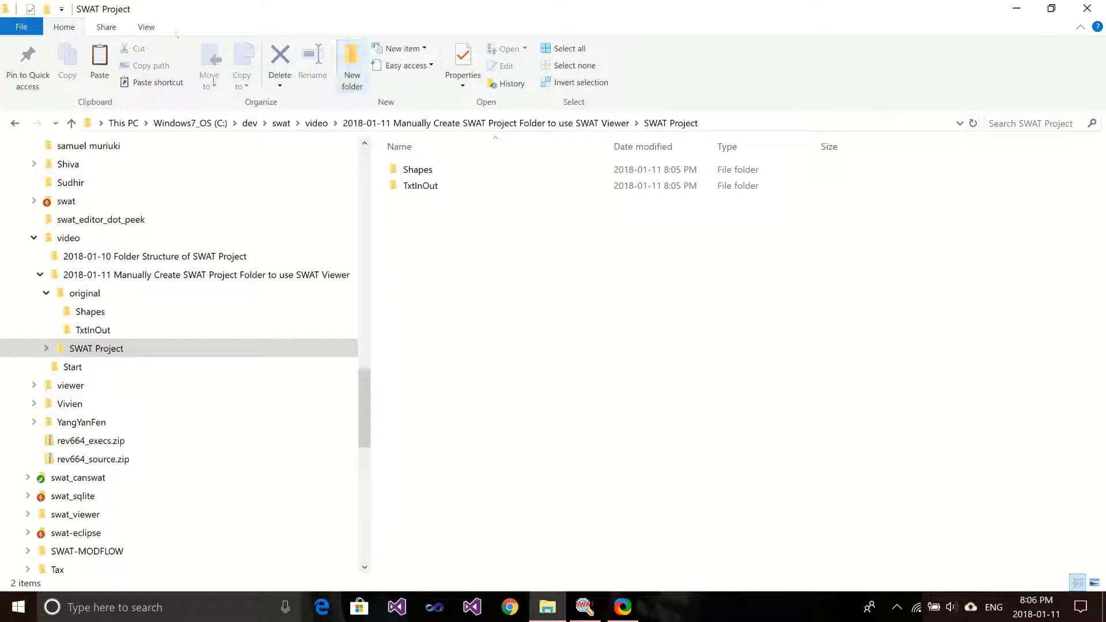
pyautogui.click(353, 66)
pyautogui.write('watershed')
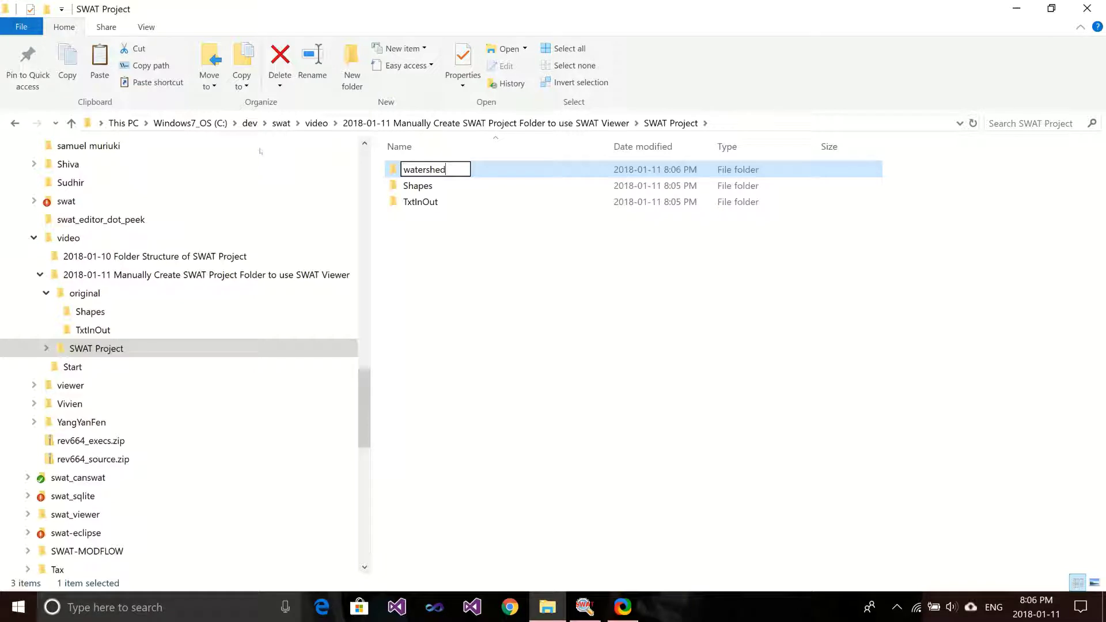
pyautogui.press('Return')
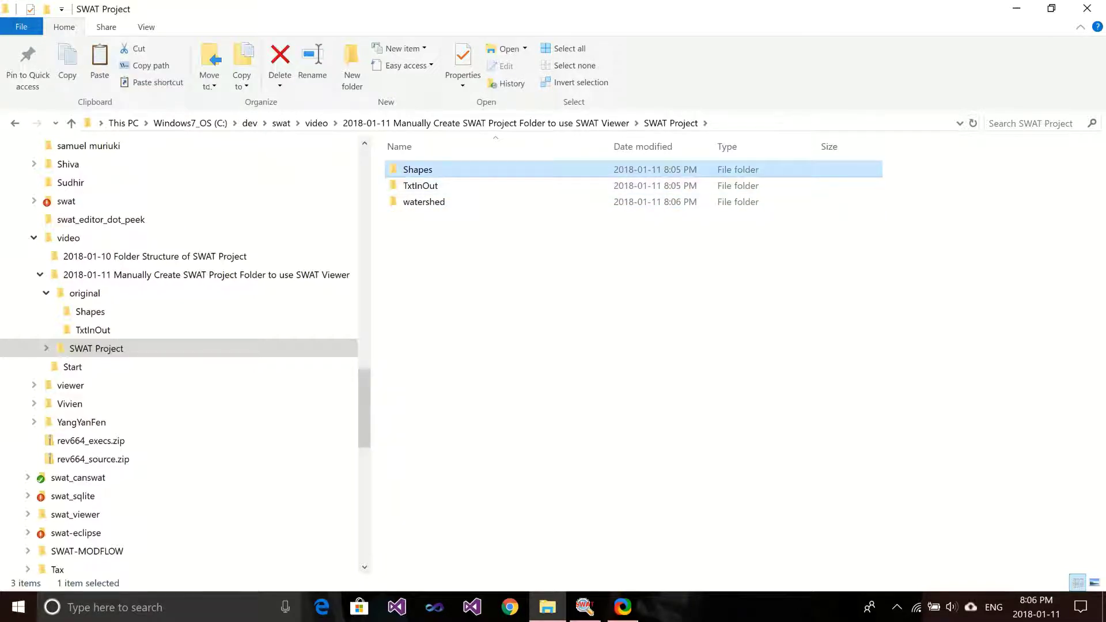
pyautogui.keyDown('shift'); pyautogui.click(421, 186); pyautogui.keyUp('shift')
pyautogui.moveTo(420, 185); pyautogui.dragTo(425, 199)
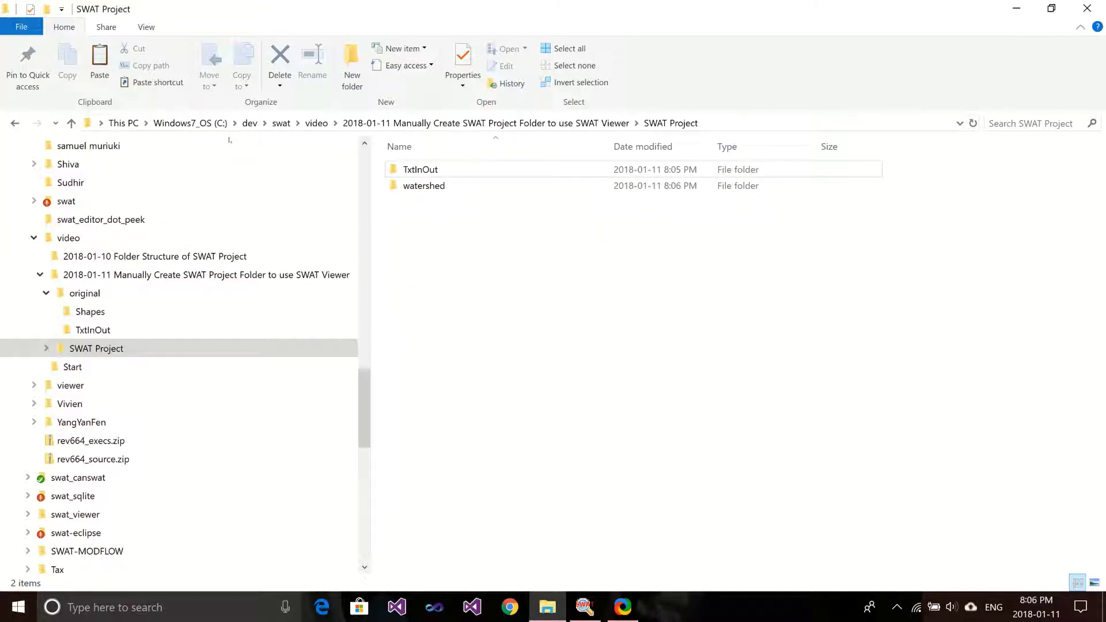
# Step: Make a 'scenarios' folder in SWAT Project and drag TxtInOut into it
pyautogui.click(425, 185)
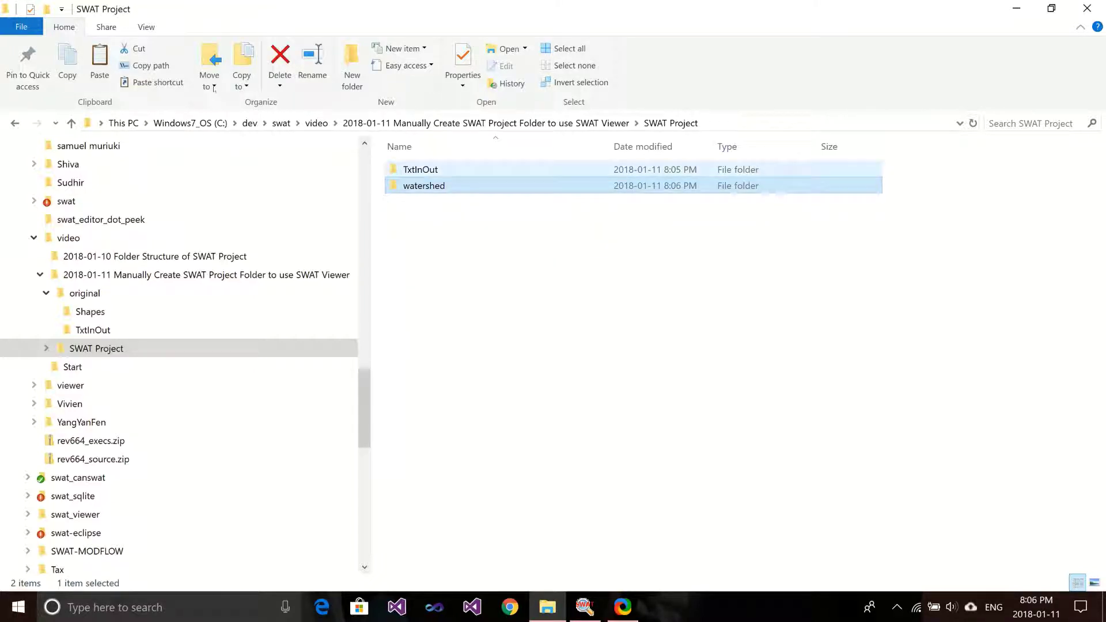
pyautogui.click(576, 289)
pyautogui.press('Up')
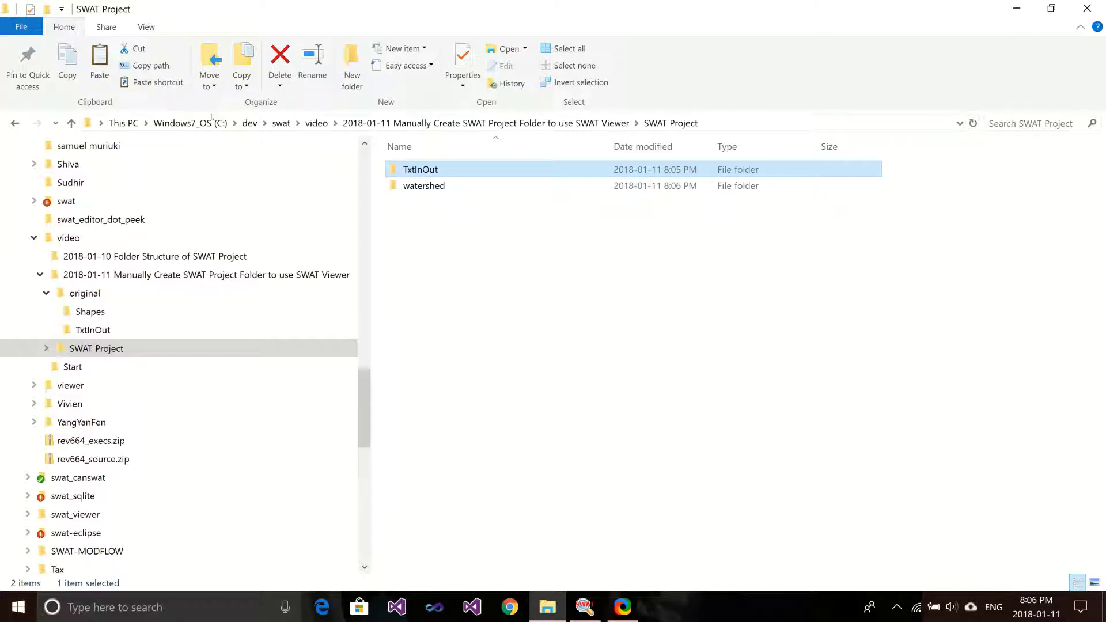
pyautogui.click(352, 63)
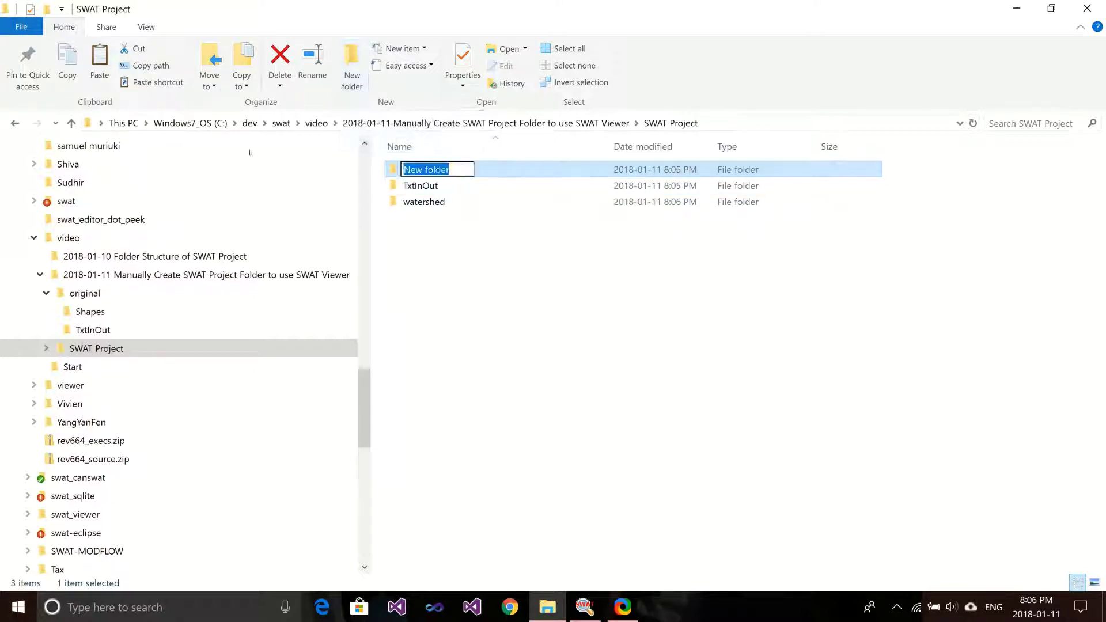
pyautogui.write('scenarios')
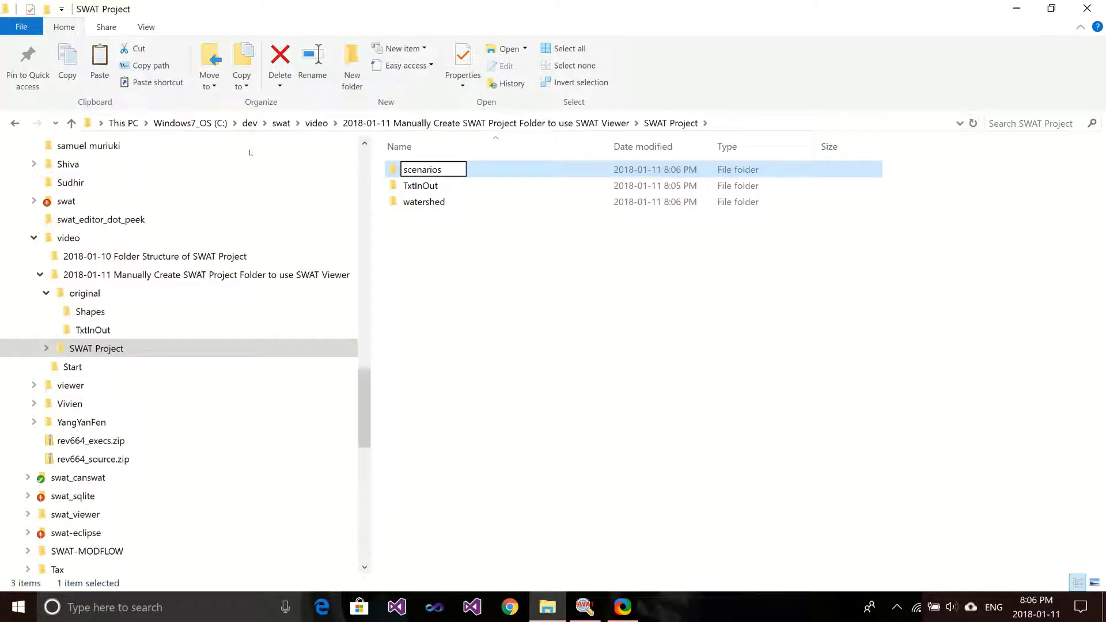
pyautogui.press('Return')
pyautogui.press('Down')
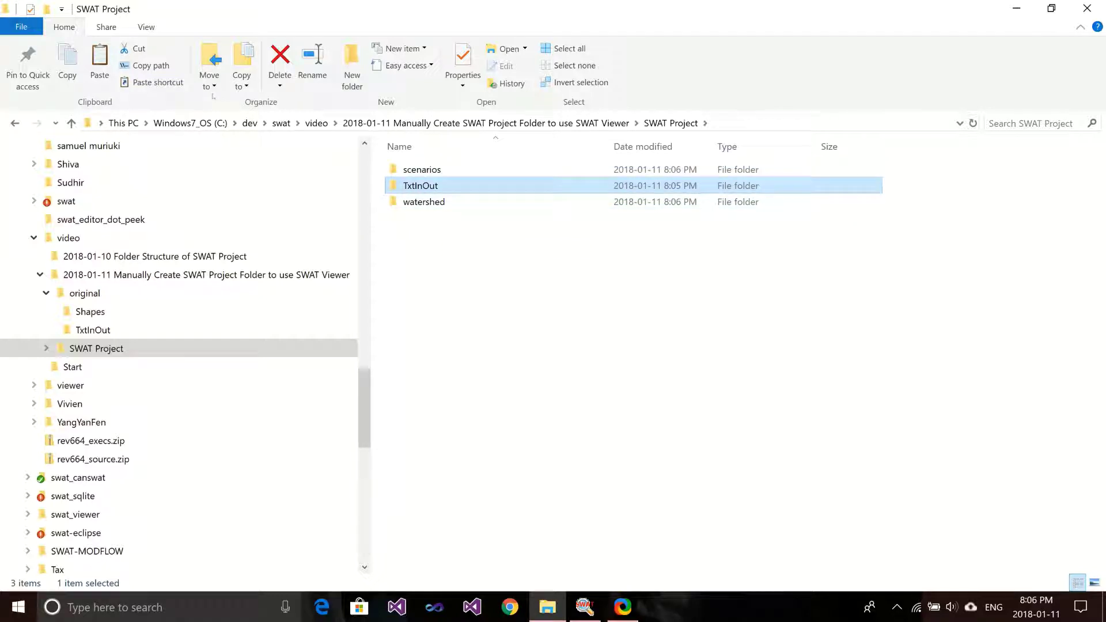
pyautogui.moveTo(420, 185); pyautogui.dragTo(236, 130)
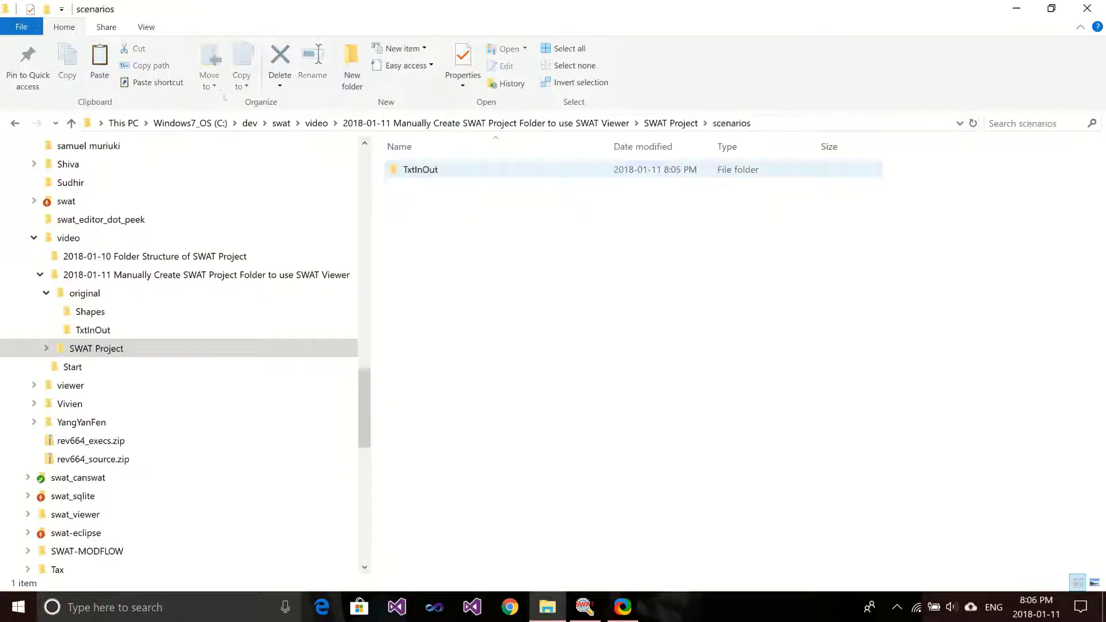
# Step: Make a 'default' folder in scenarios, move TxtInOut into it, and open default
pyautogui.click(352, 67)
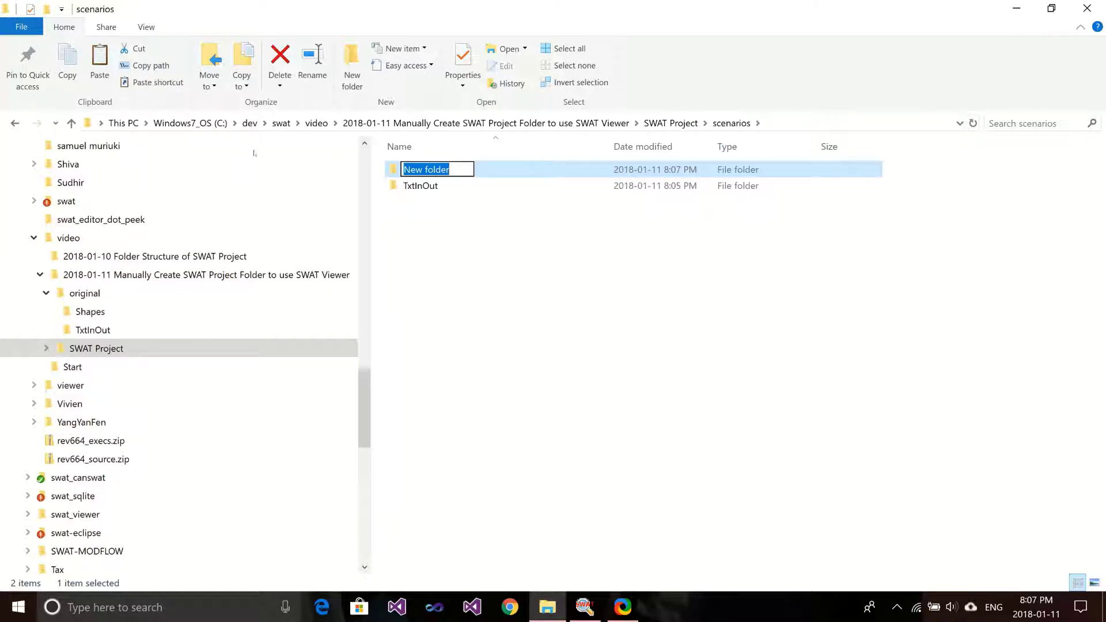
pyautogui.write('de')
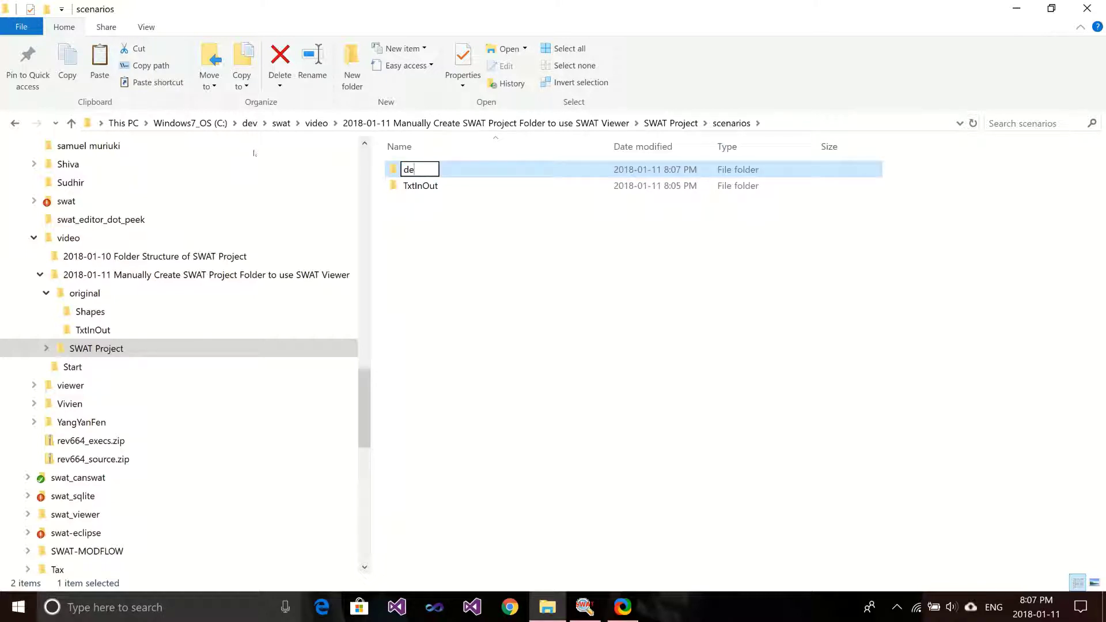
pyautogui.write('fault')
pyautogui.press('Return')
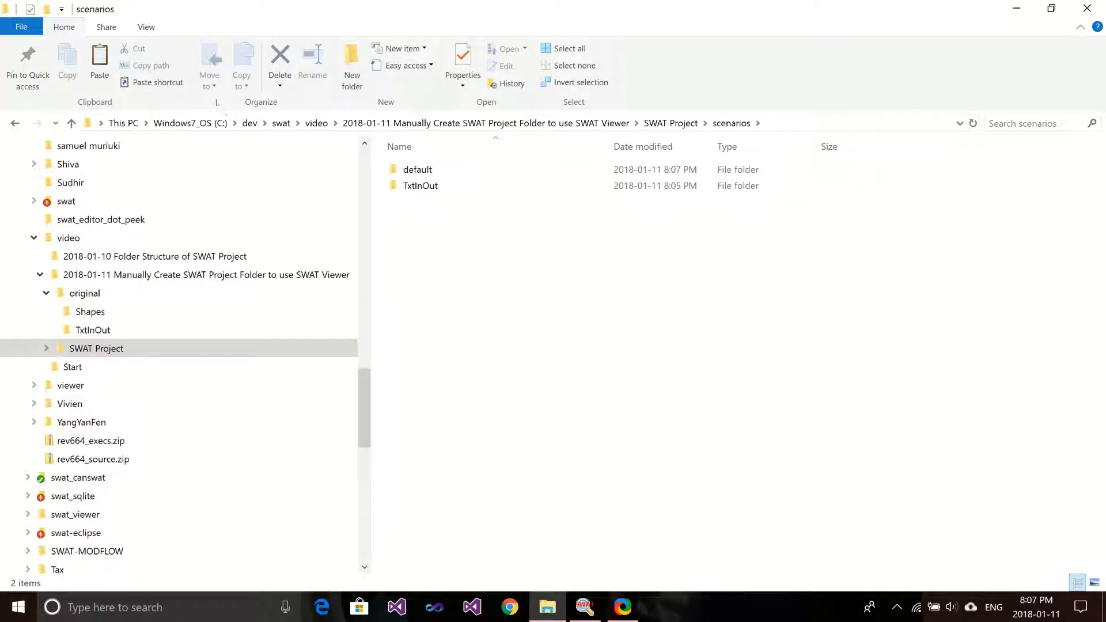
pyautogui.press('Down')
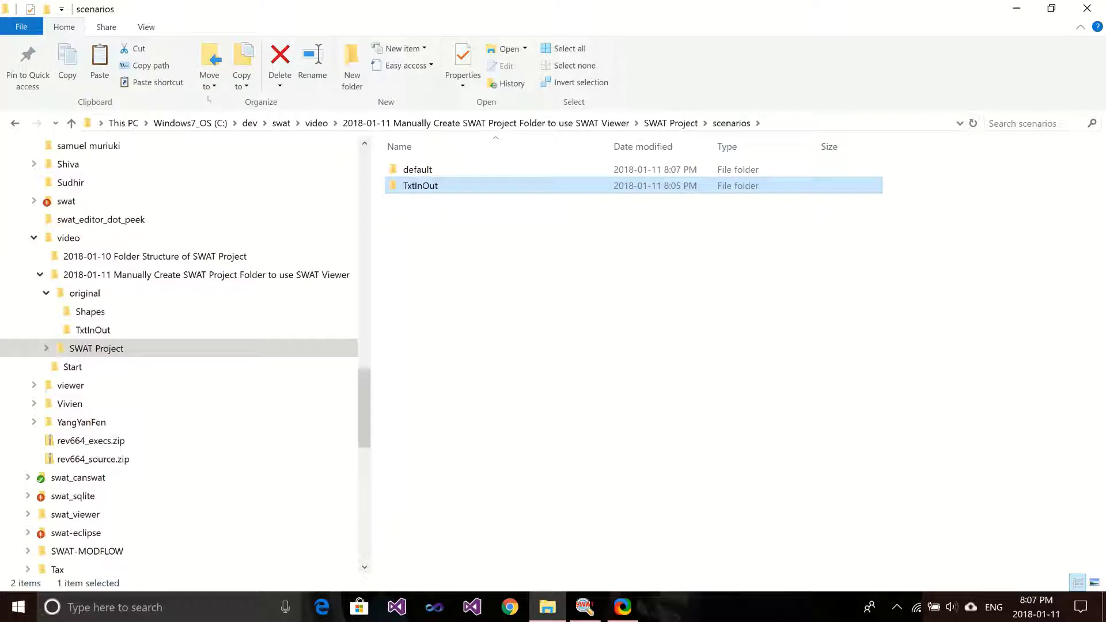
pyautogui.moveTo(421, 186)
pyautogui.mouseDown()
pyautogui.moveTo(423, 153)
pyautogui.moveTo(423, 170)
pyautogui.mouseUp()
pyautogui.press('Down')
pyautogui.press('Return')
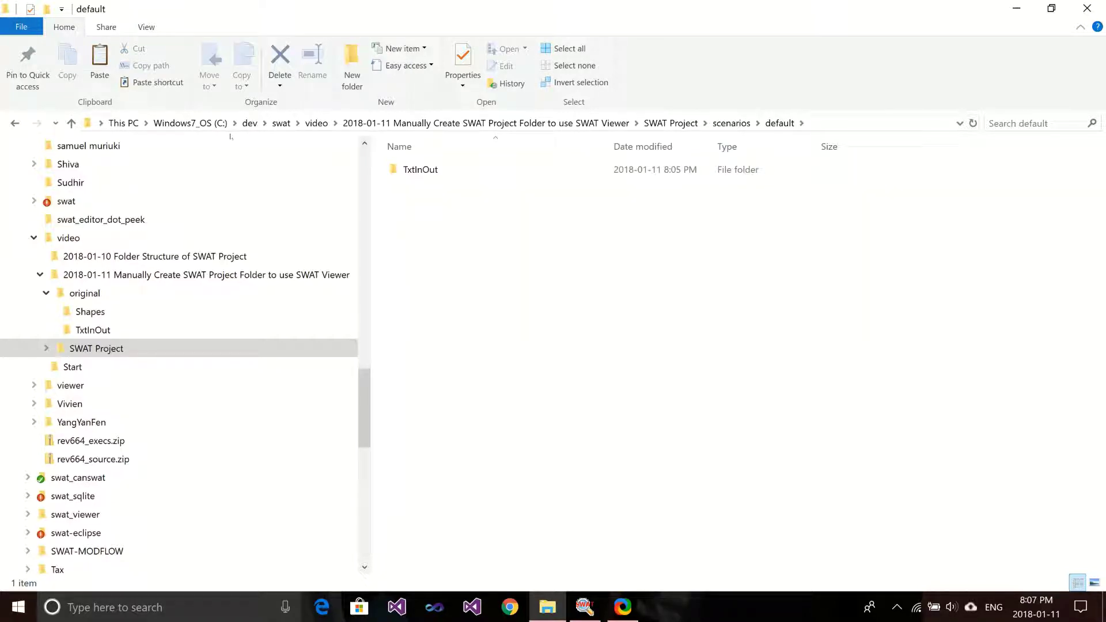
# Step: Go back up to SWAT Project via the address bar breadcrumb
pyautogui.click(672, 122)
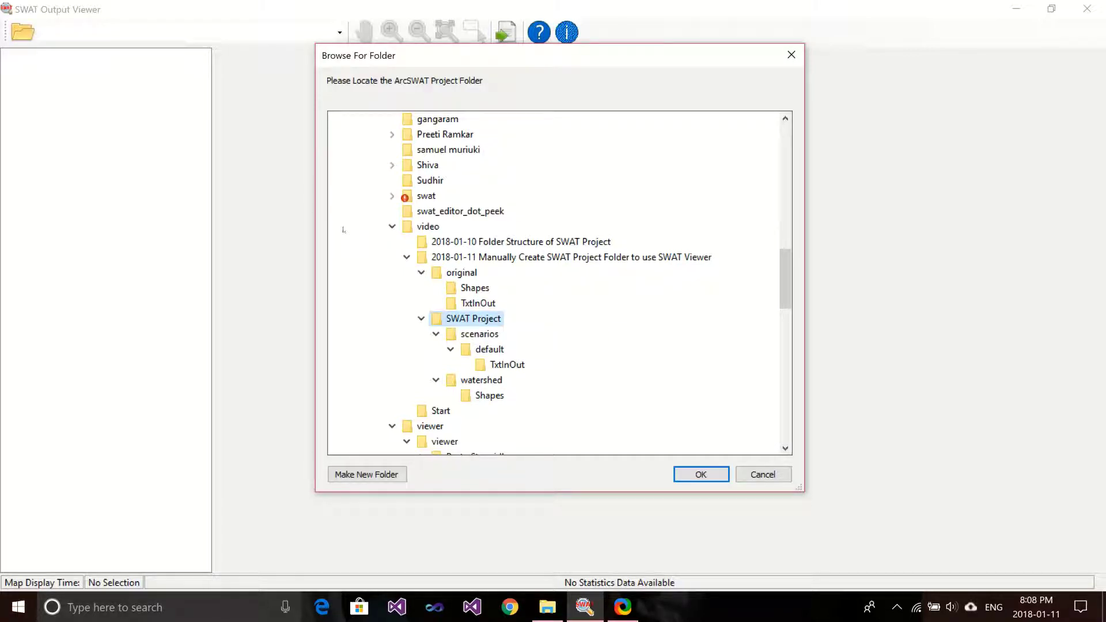
# Step: Confirm SWAT Project as the ArcSWAT project folder in Browse For Folder
pyautogui.press('Return')
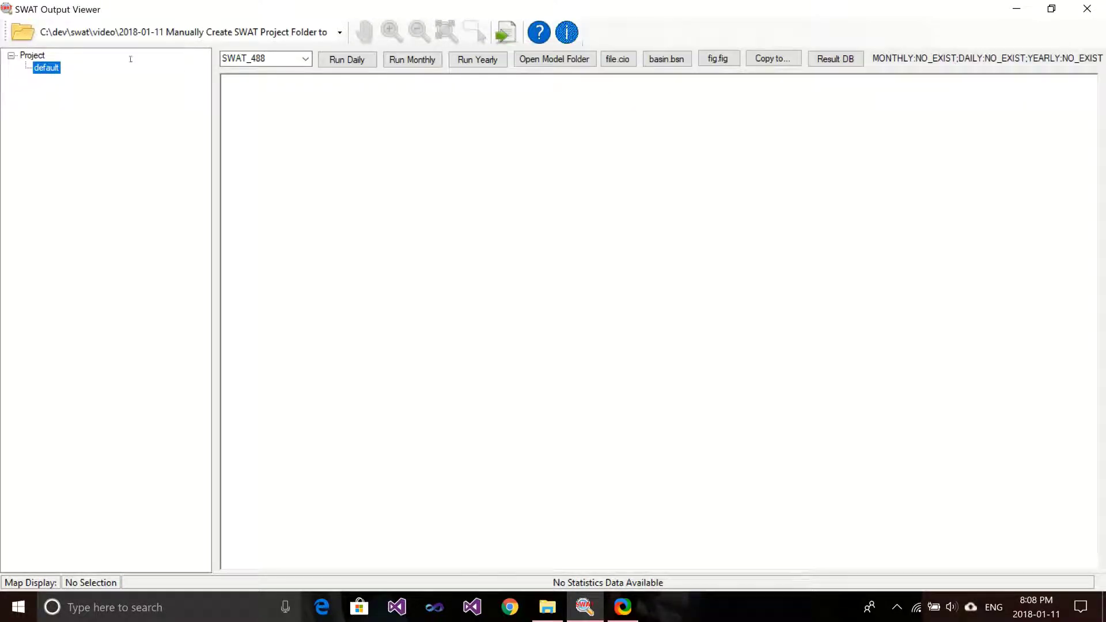
# Step: Run the default scenario with SWAT_664 at monthly output
pyautogui.click(305, 59)
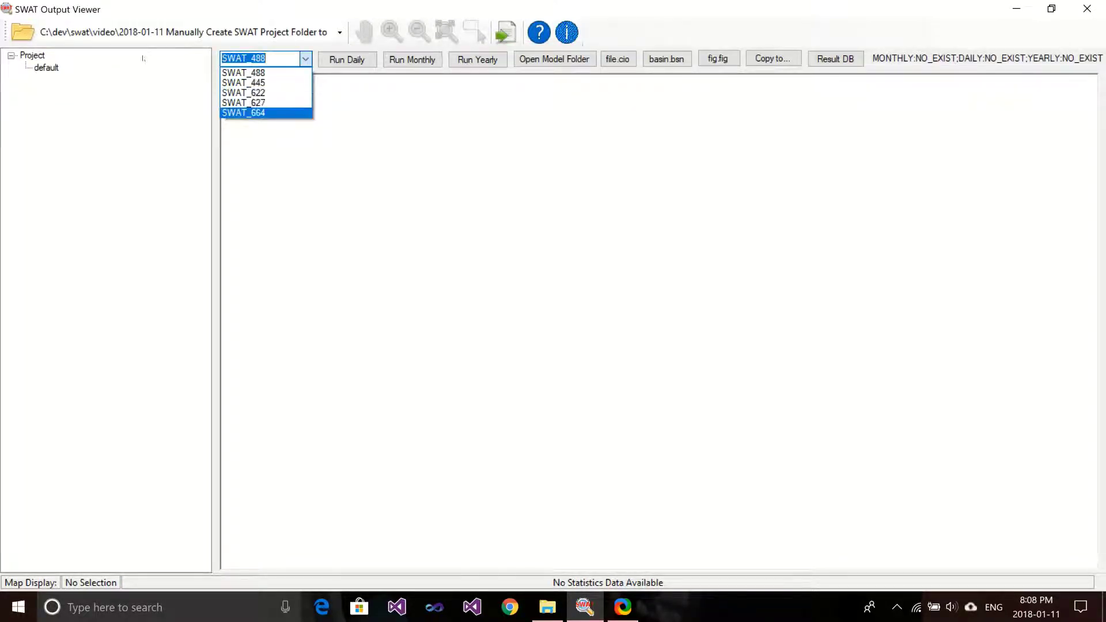
pyautogui.click(259, 111)
pyautogui.click(412, 60)
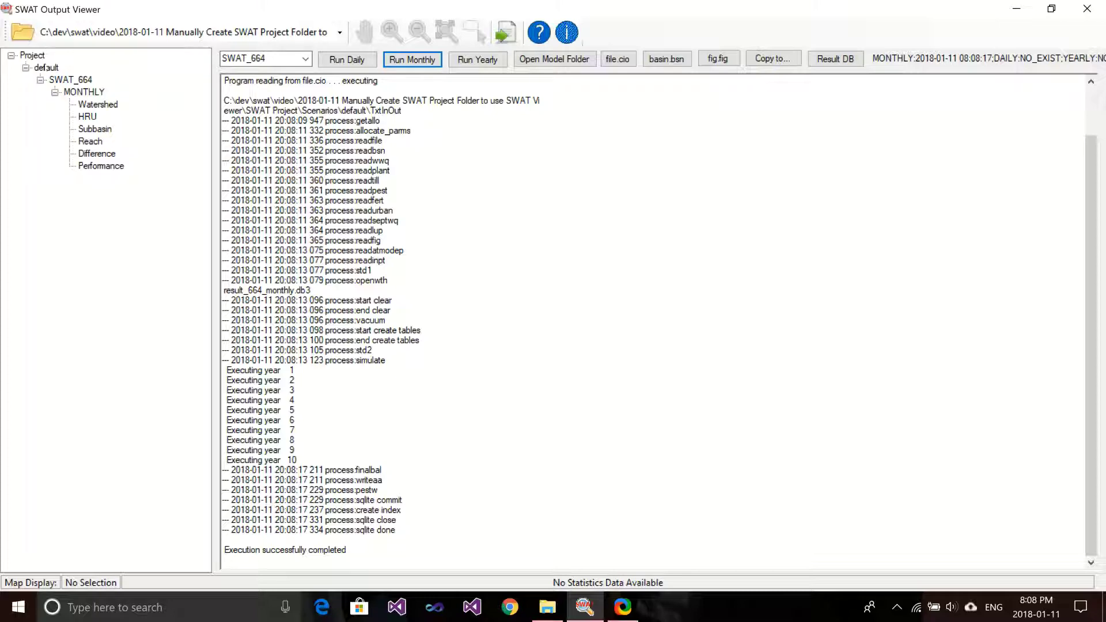
# Step: Show the monthly Subbasin map coloured by PRECIPmm, then switch to File Explorer
pyautogui.click(95, 128)
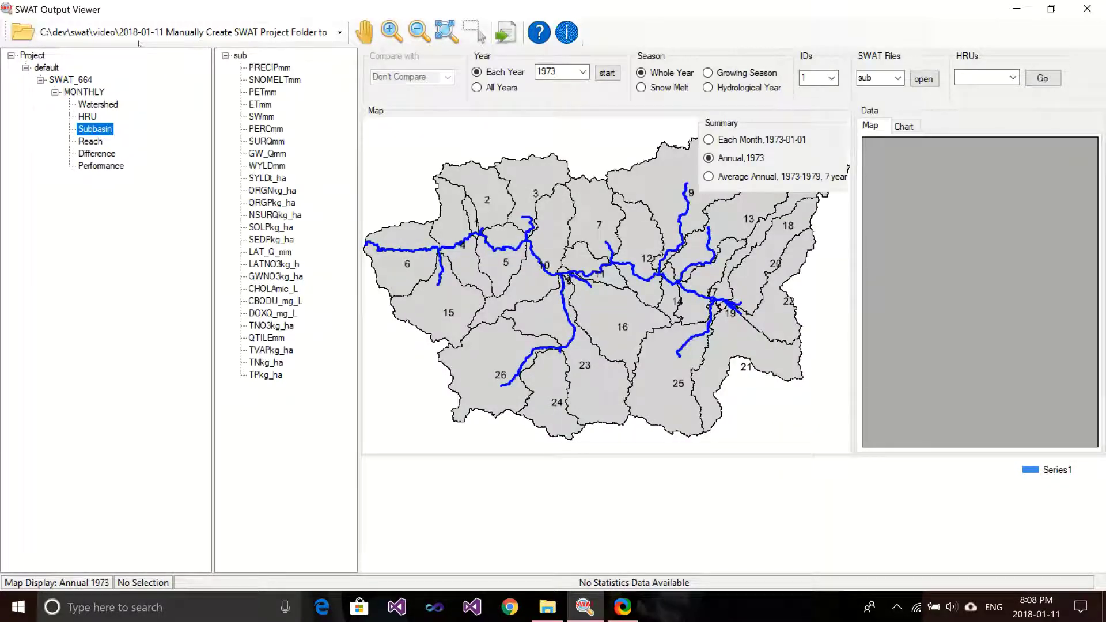
pyautogui.click(270, 67)
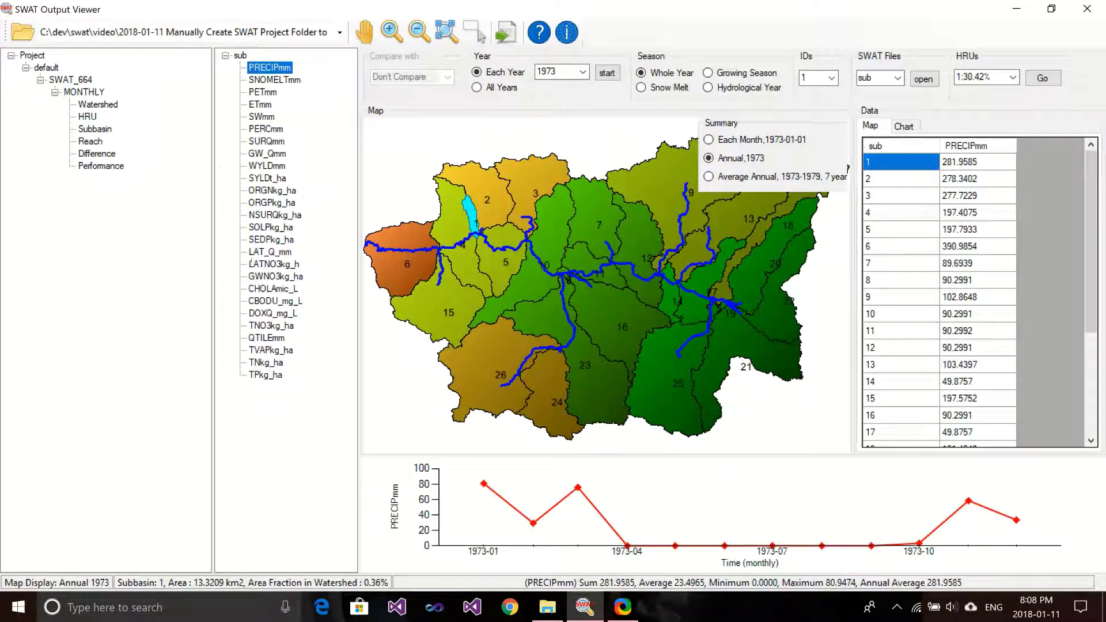
pyautogui.hotkey('alt', 'Tab')
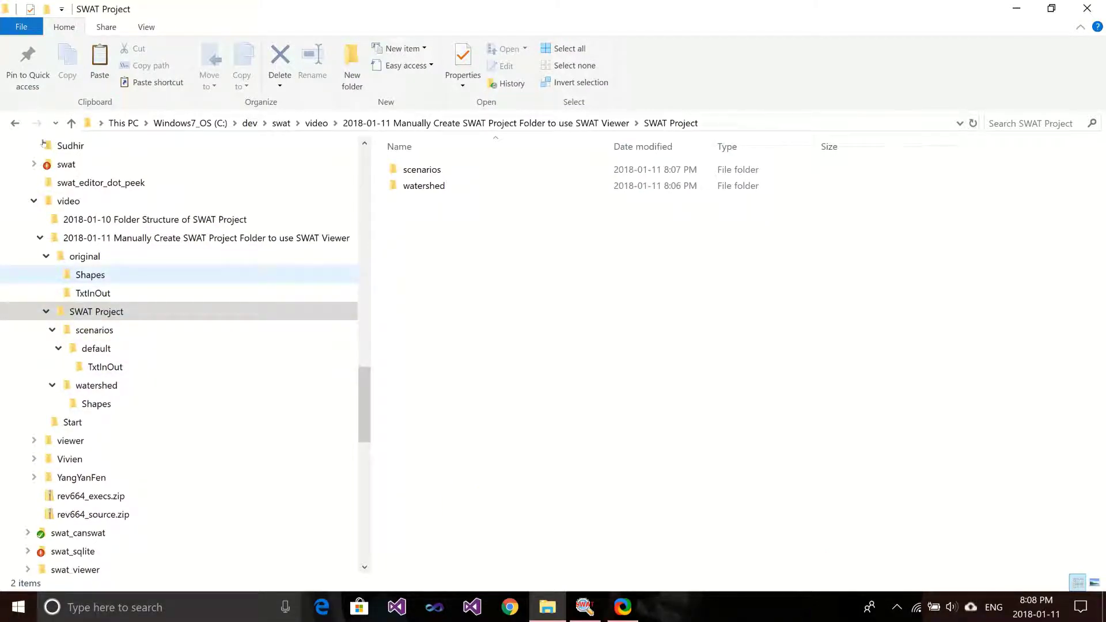
# Step: Review the original Shapes and TxtInOut folders, ending on the original folder
pyautogui.click(90, 275)
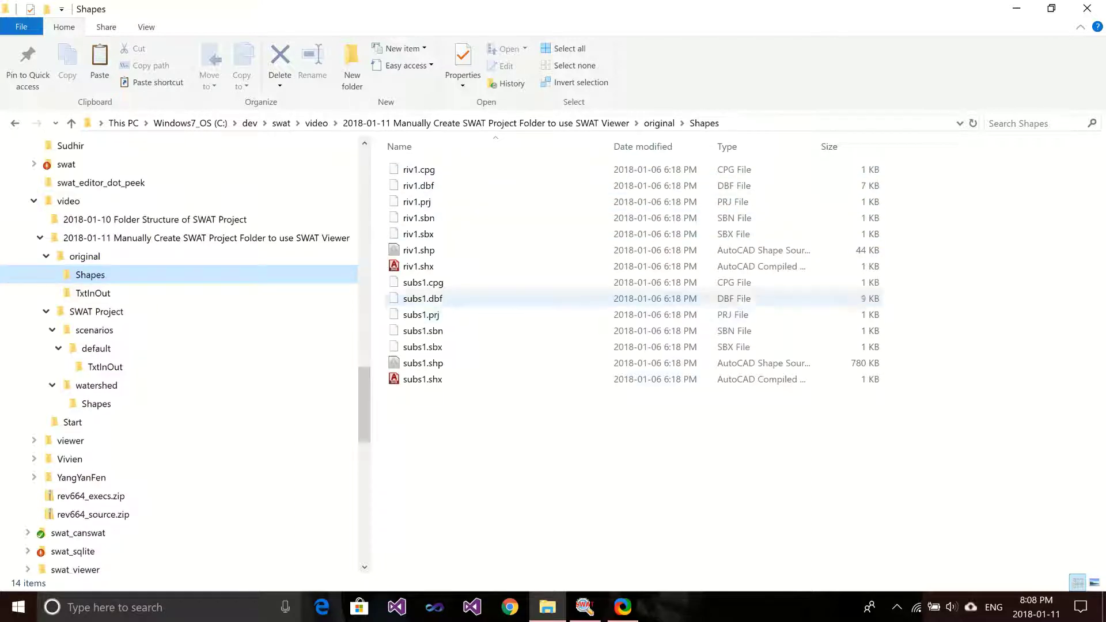
pyautogui.press('Down')
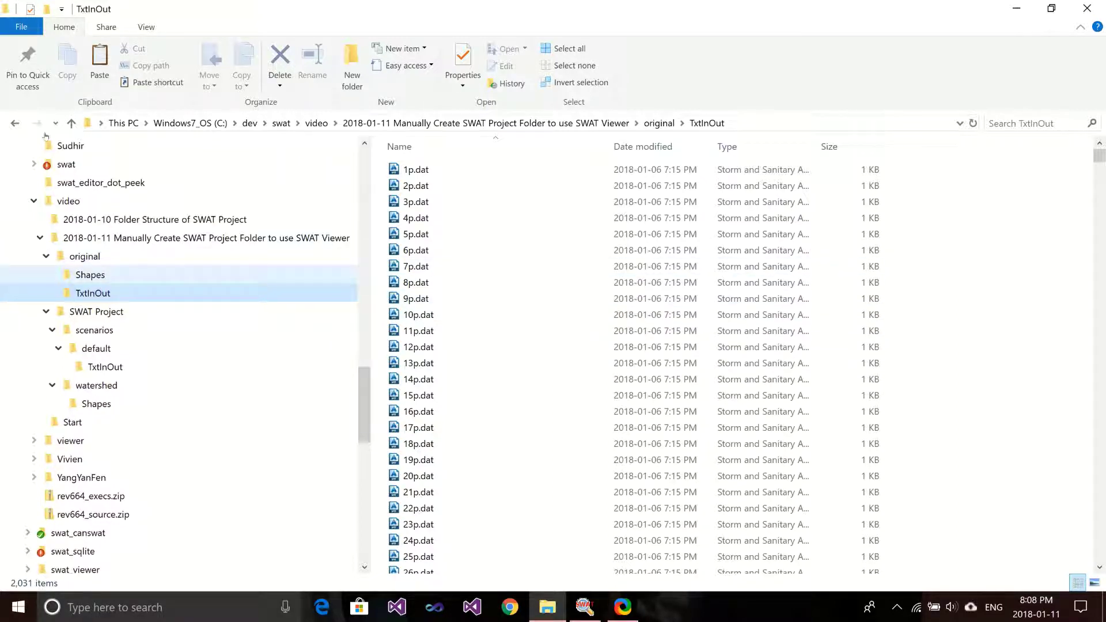
pyautogui.press('Left')
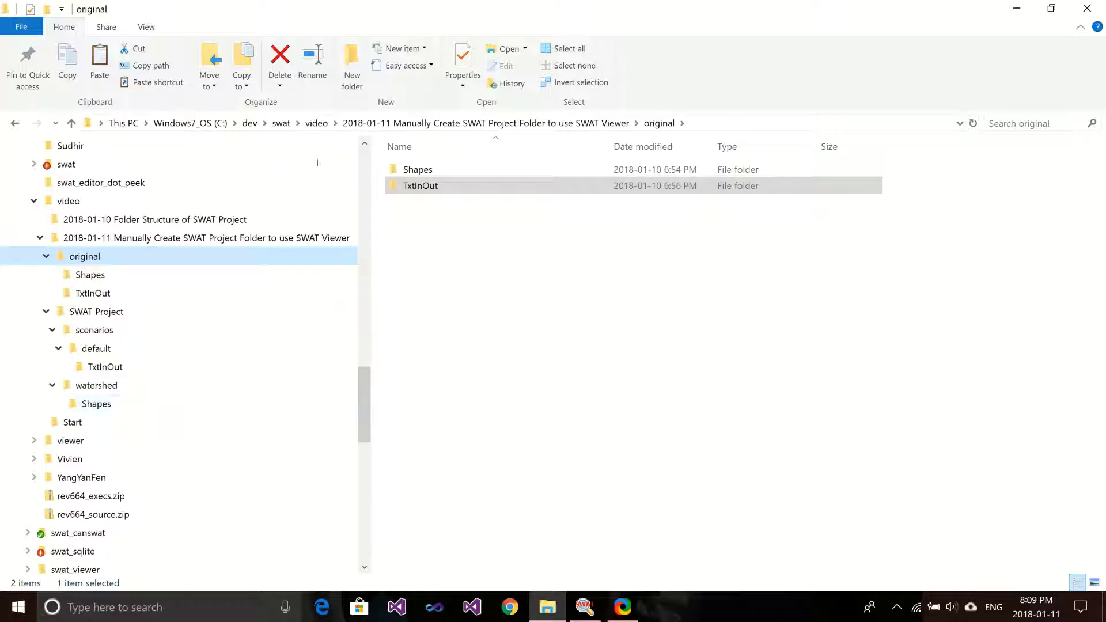
# Step: Open SWAT Project\watershed\Shapes to view its 14 riv1 and subs1 files
pyautogui.click(96, 404)
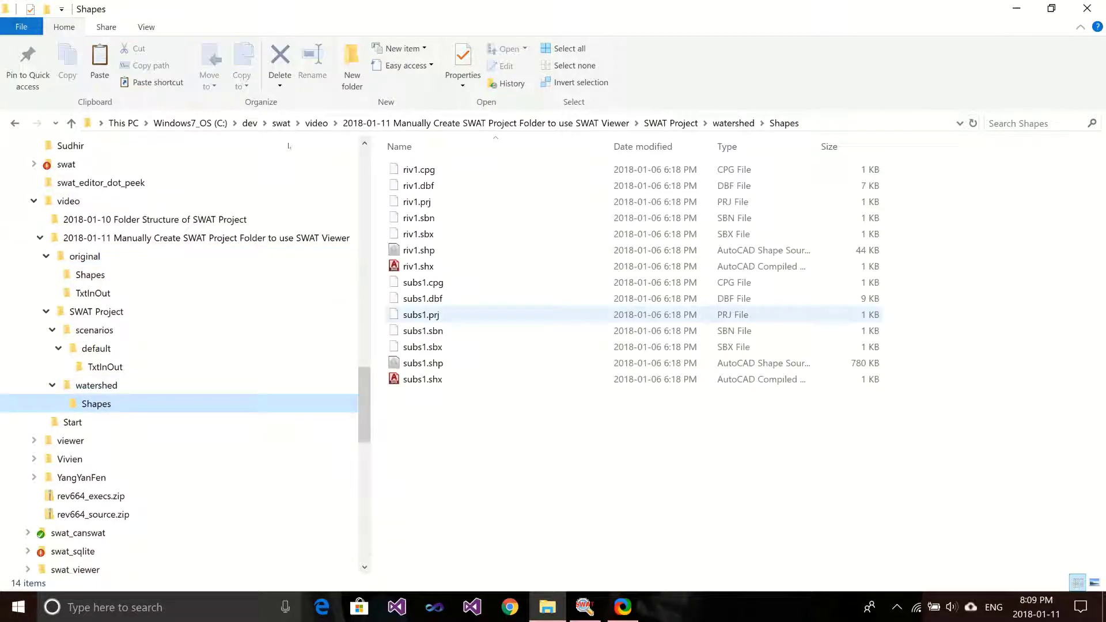